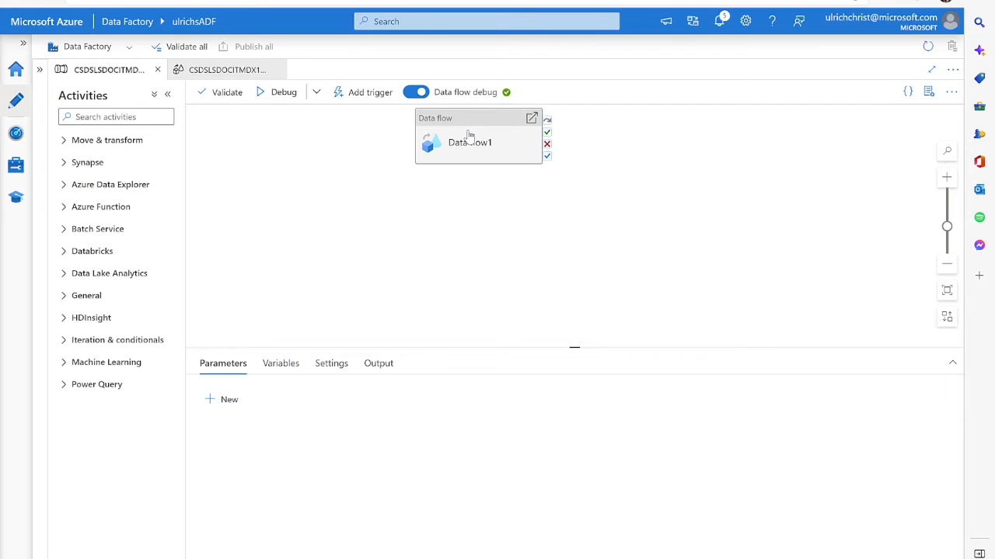
# - Review the integration runtime and staging settings of the Data flow1 activity and open its mapping data flow
pyautogui.click(468, 137)
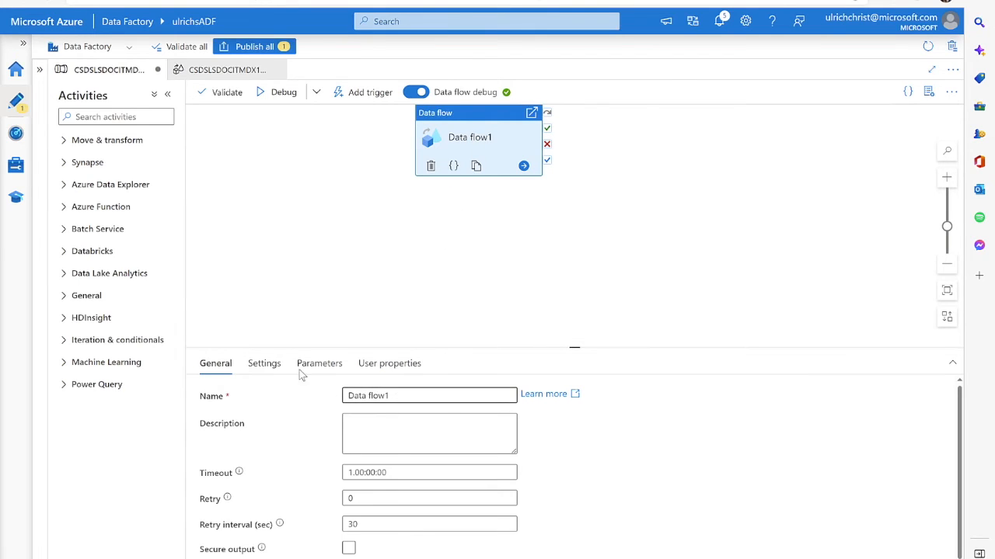
pyautogui.click(264, 364)
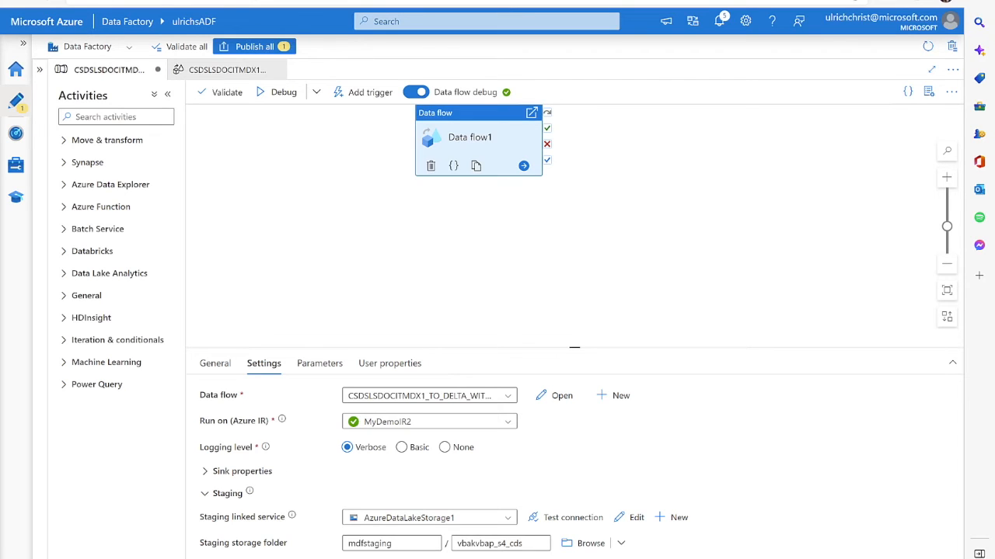
pyautogui.moveTo(247, 496)
pyautogui.doubleClick(505, 159)
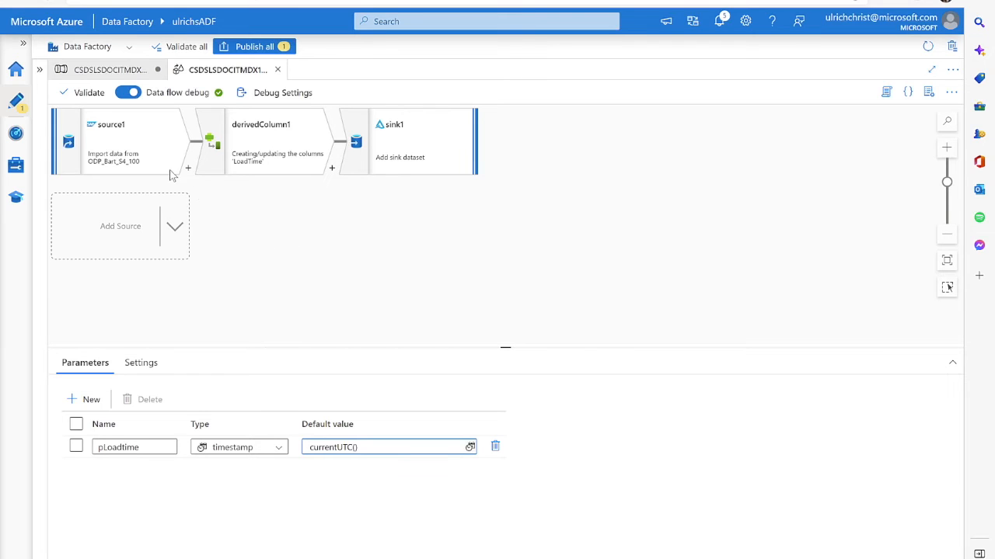
# - Examine the source1 settings and its source options, including the available run modes and the selected key columns
pyautogui.click(148, 158)
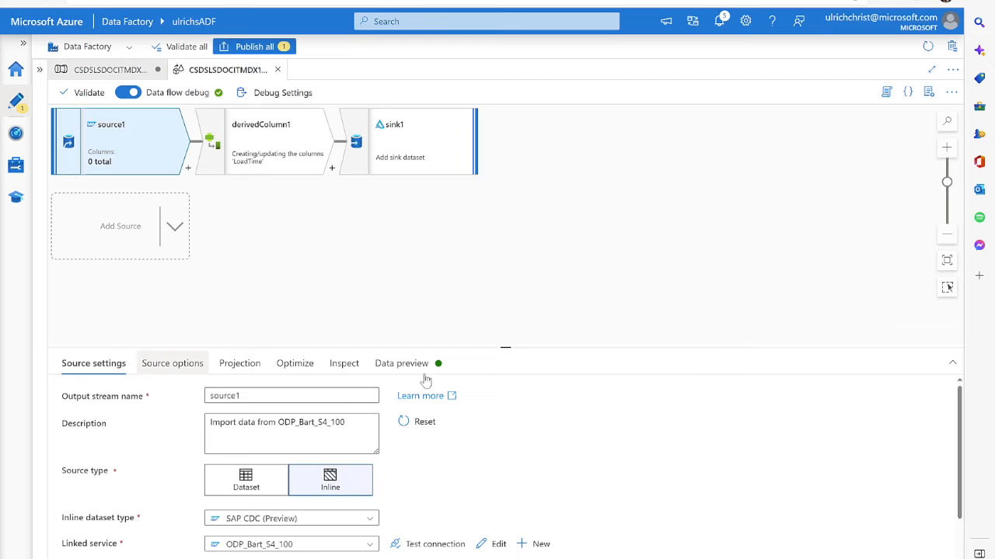
pyautogui.moveTo(522, 348); pyautogui.dragTo(523, 268)
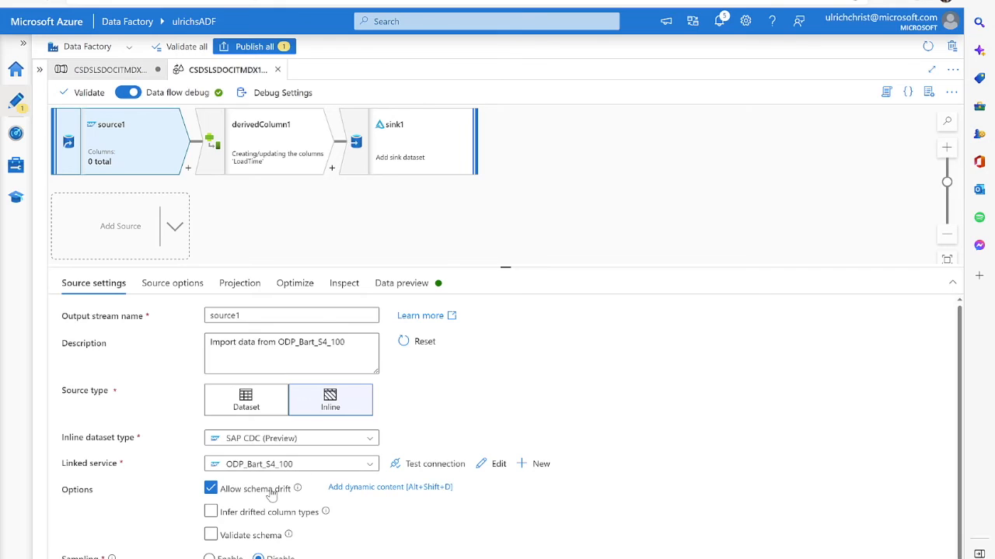
pyautogui.click(171, 286)
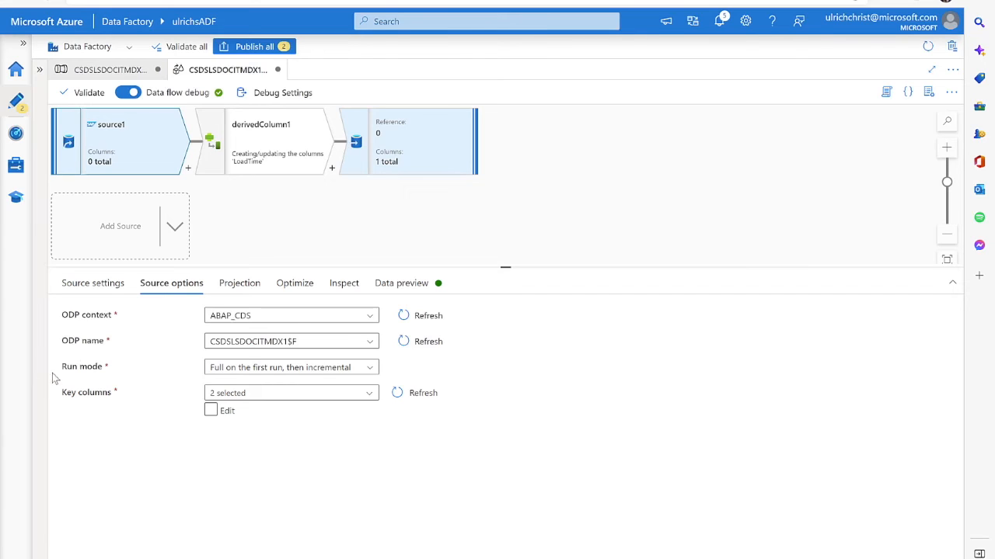
pyautogui.click(370, 370)
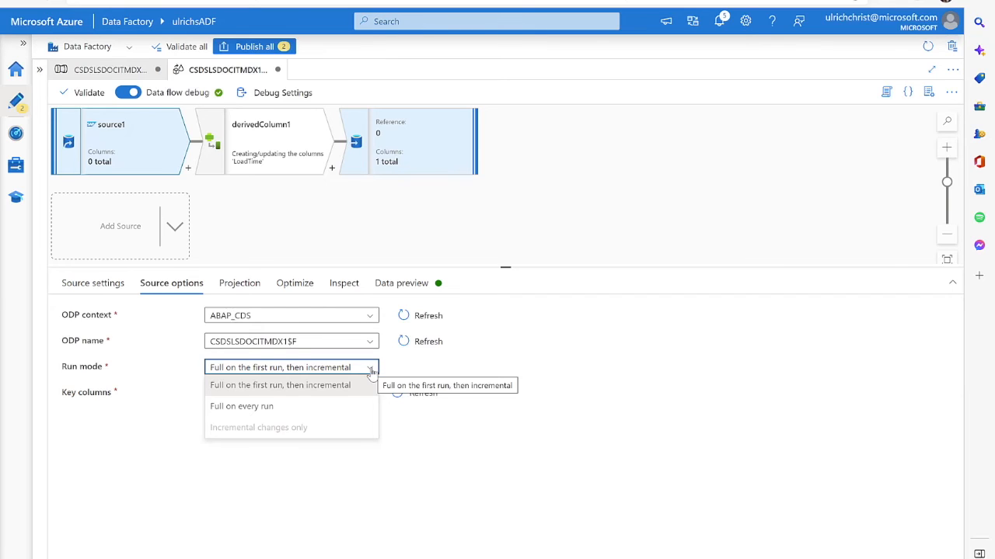
pyautogui.click(346, 499)
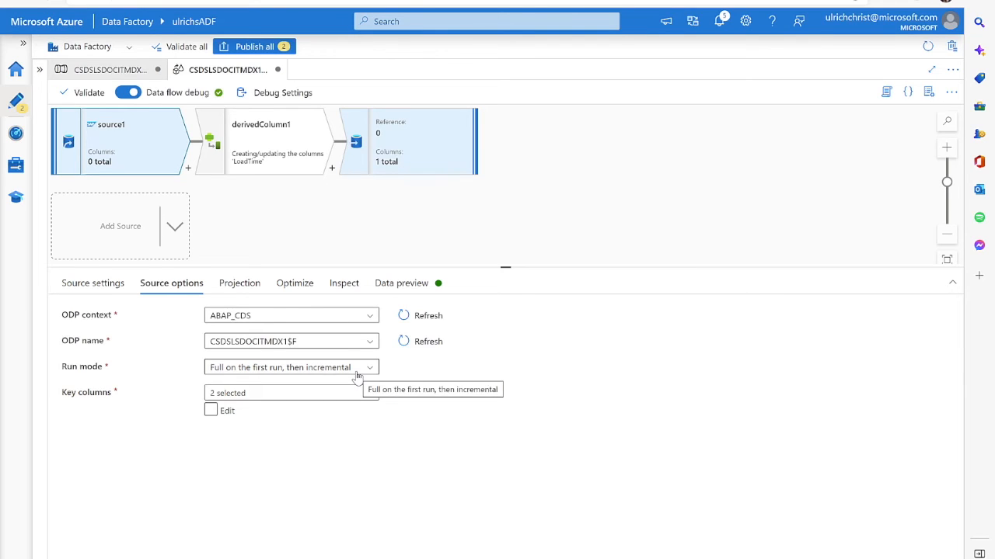
pyautogui.click(369, 395)
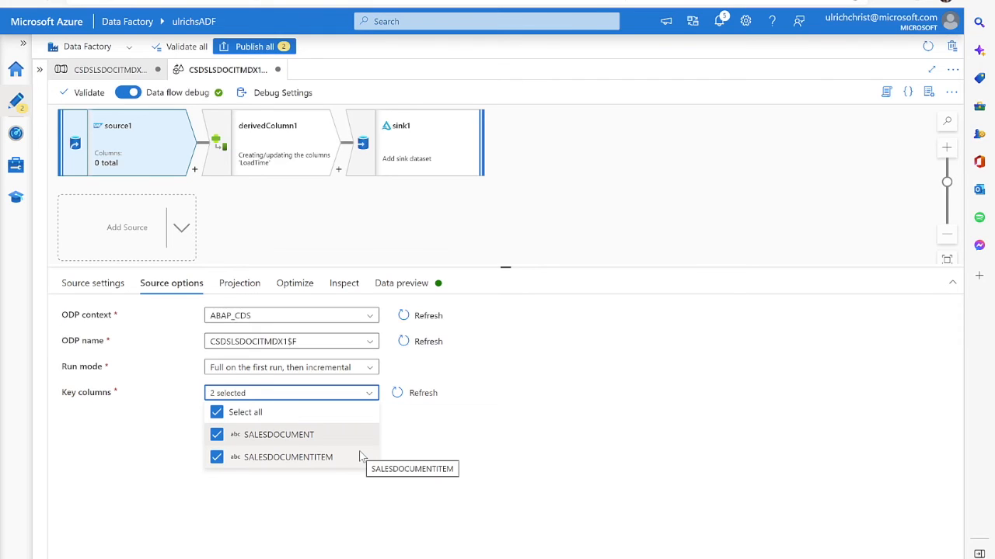
# - Check the LoadTime column in derivedColumn1 against the data flow's pLoadtime parameter and its default value
pyautogui.click(308, 149)
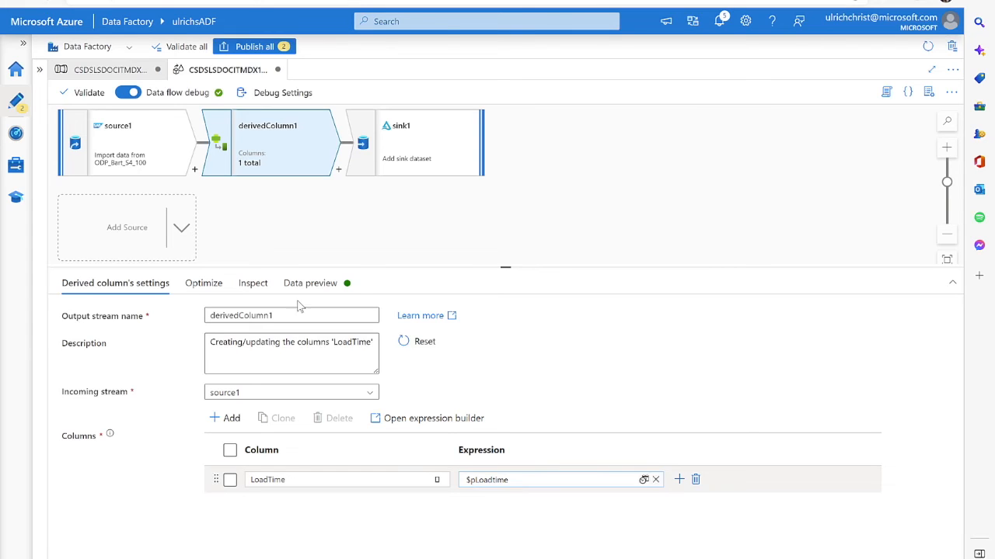
pyautogui.click(305, 247)
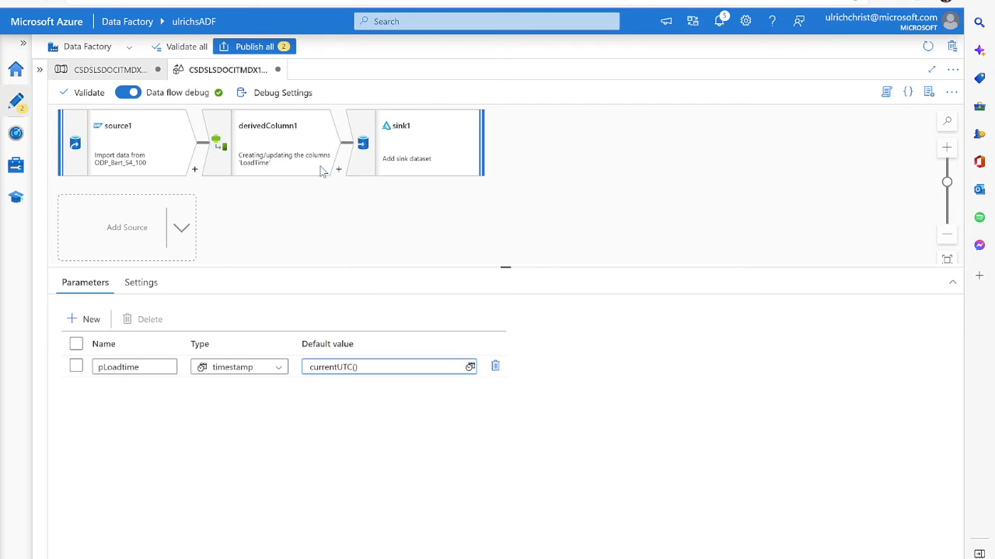
pyautogui.click(295, 155)
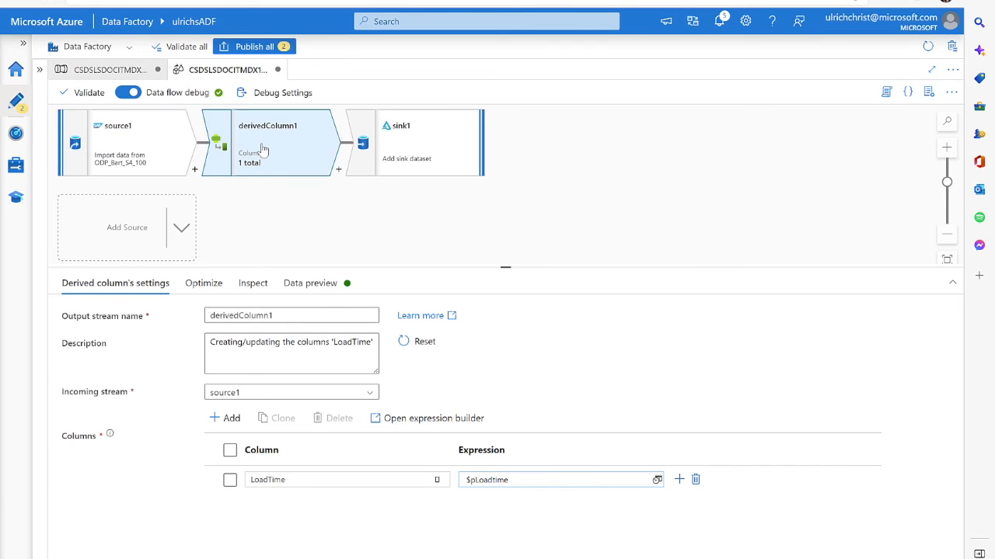
# - Review the Delta sink1 configuration, including its folder path, update methods and key columns expression
pyautogui.click(419, 135)
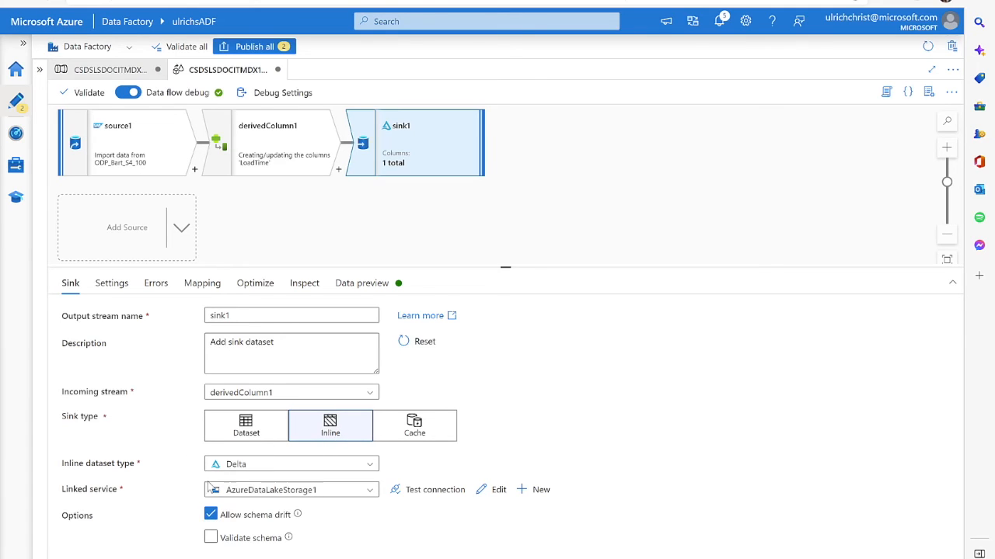
pyautogui.click(113, 285)
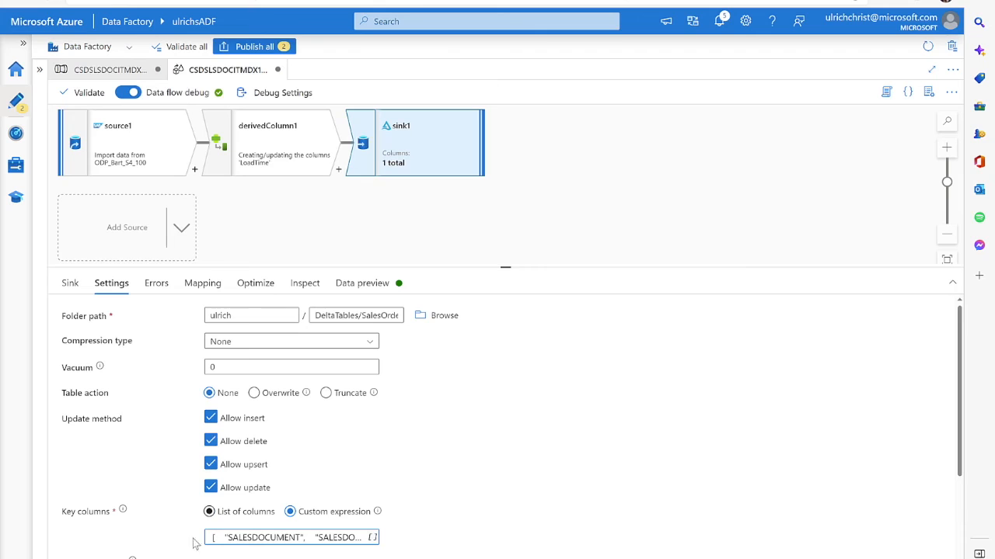
pyautogui.click(258, 536)
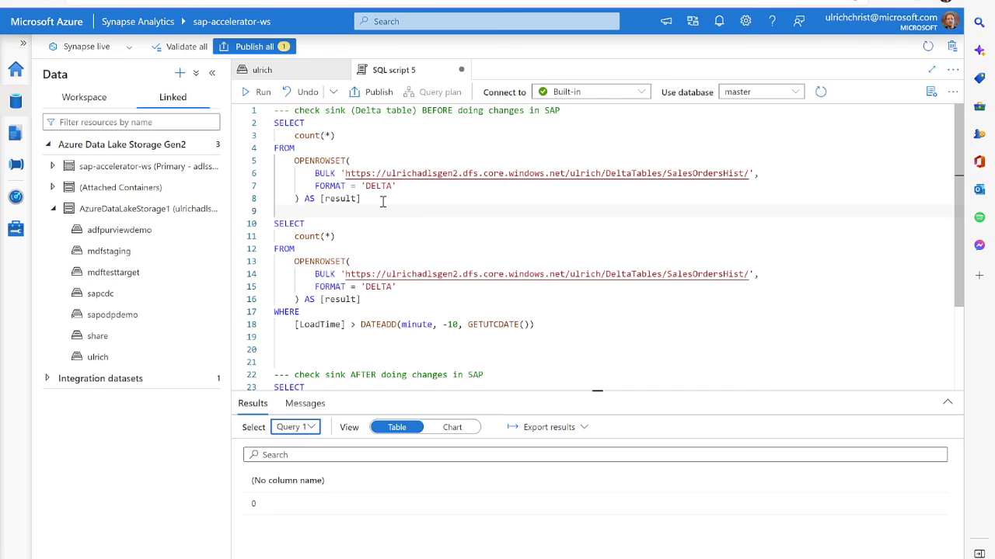
# - Examine the two count queries on the SalesOrdersHist Delta table, including the ten-minute LoadTime filter in the second
pyautogui.moveTo(380, 200); pyautogui.dragTo(263, 113)
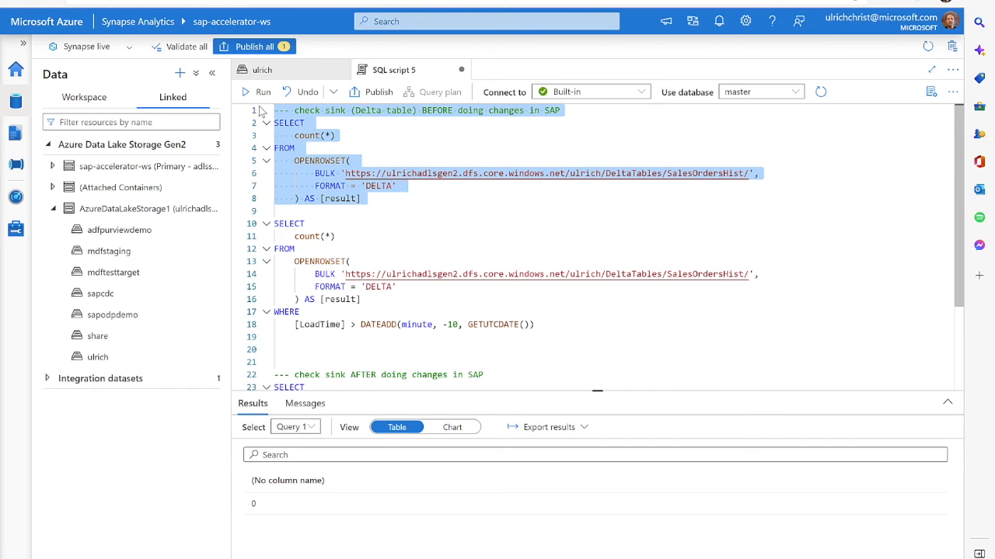
pyautogui.click(589, 327)
pyautogui.moveTo(536, 325); pyautogui.dragTo(264, 225)
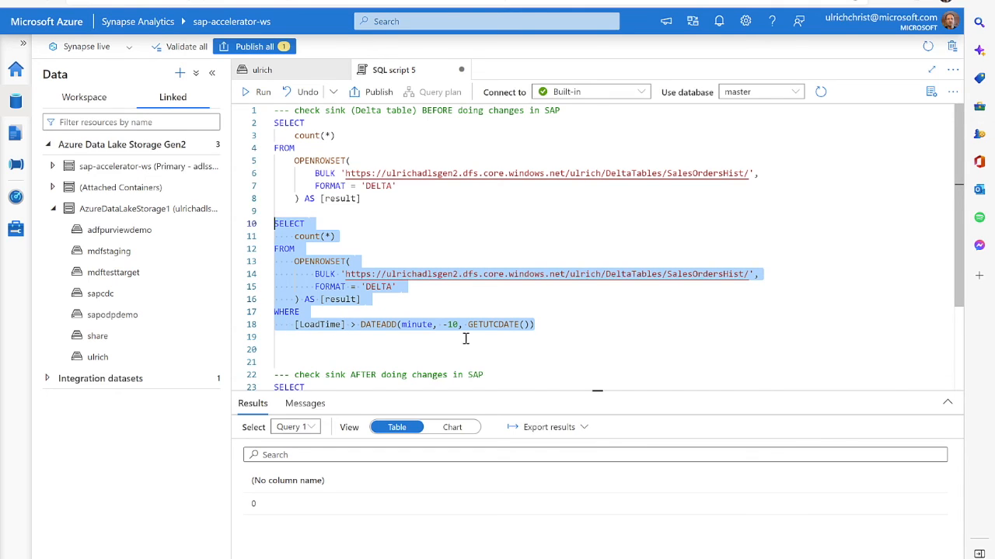
pyautogui.click(580, 327)
pyautogui.moveTo(577, 326); pyautogui.dragTo(294, 325)
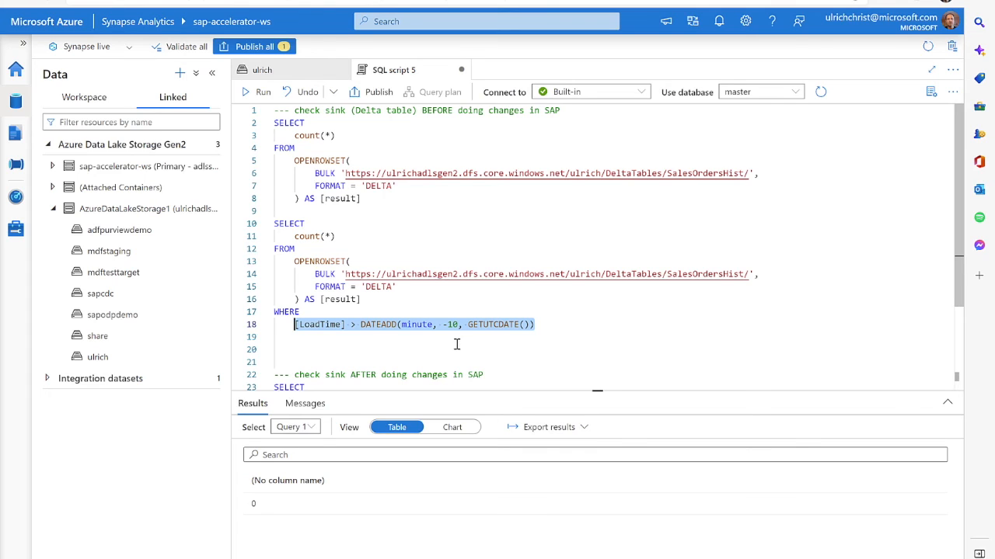
pyautogui.click(557, 324)
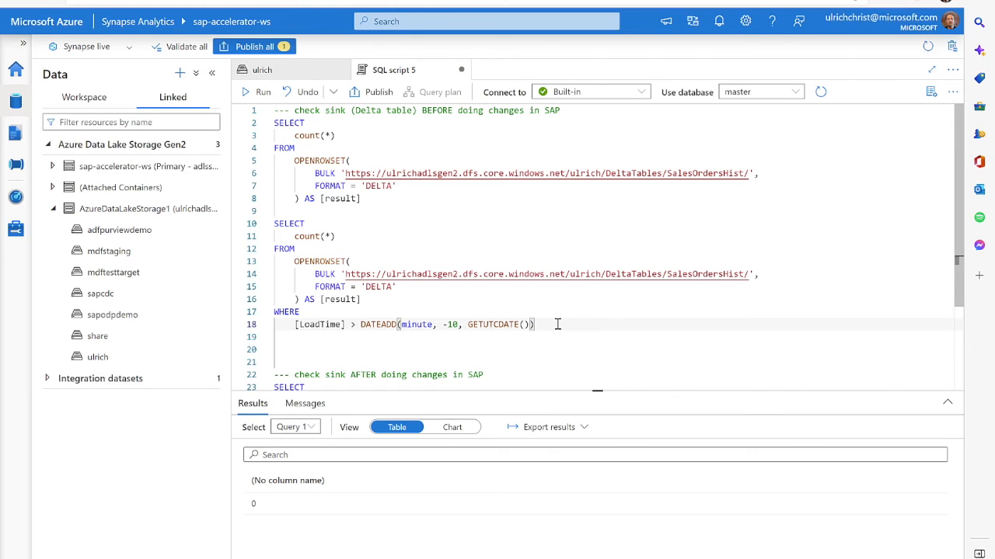
# - Run both count queries for the state before the SAP changes and display the result of Query 0
pyautogui.moveTo(557, 324); pyautogui.dragTo(253, 105)
pyautogui.click(252, 92)
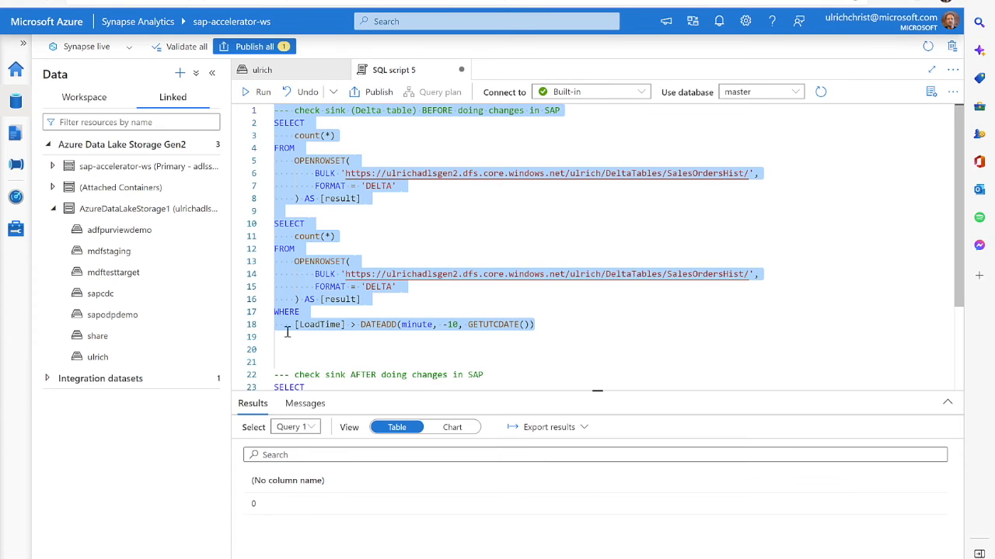
pyautogui.click(309, 428)
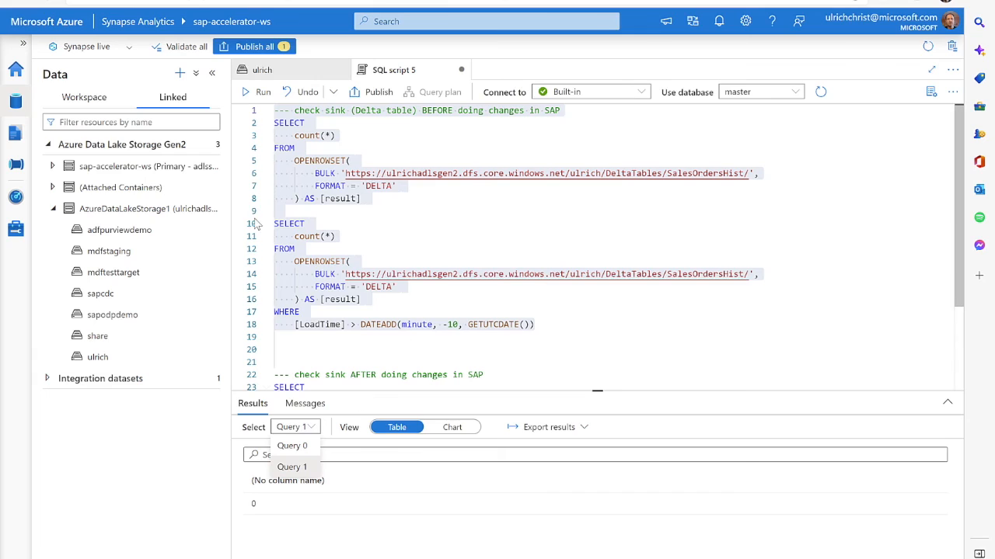
pyautogui.click(294, 446)
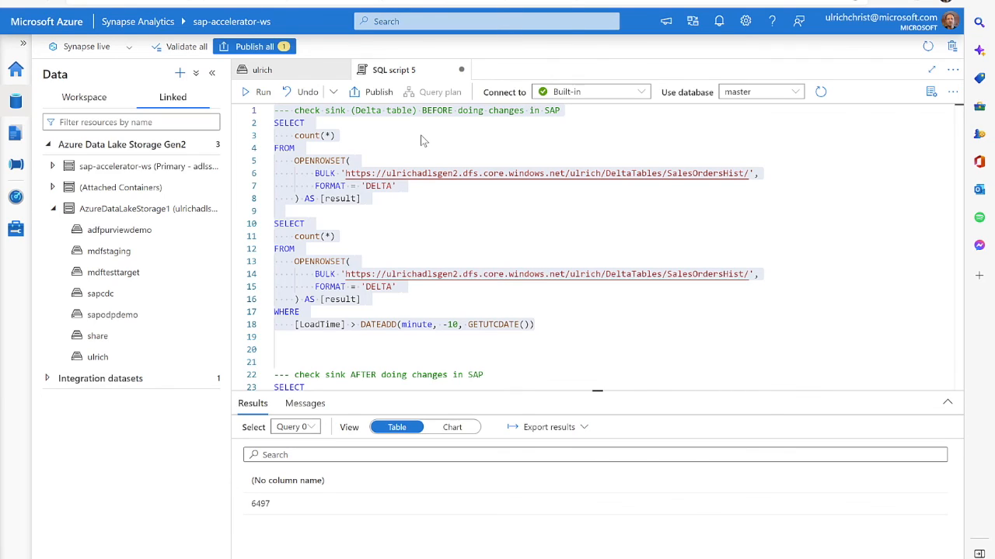
pyautogui.click(536, 337)
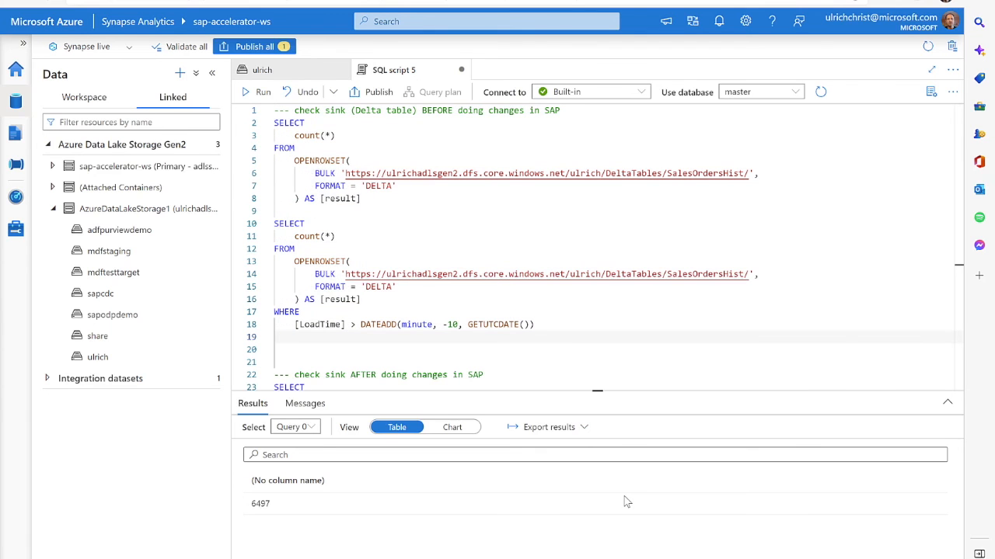
# - Switch to SAP and start a standard order with reference to the prefilled existing order, opening its item selection
pyautogui.hotkey('alt', 'Tab')
pyautogui.hotkey('alt', 'Tab')
pyautogui.hotkey('alt', 'Tab')
pyautogui.hotkey('alt', 'Tab')
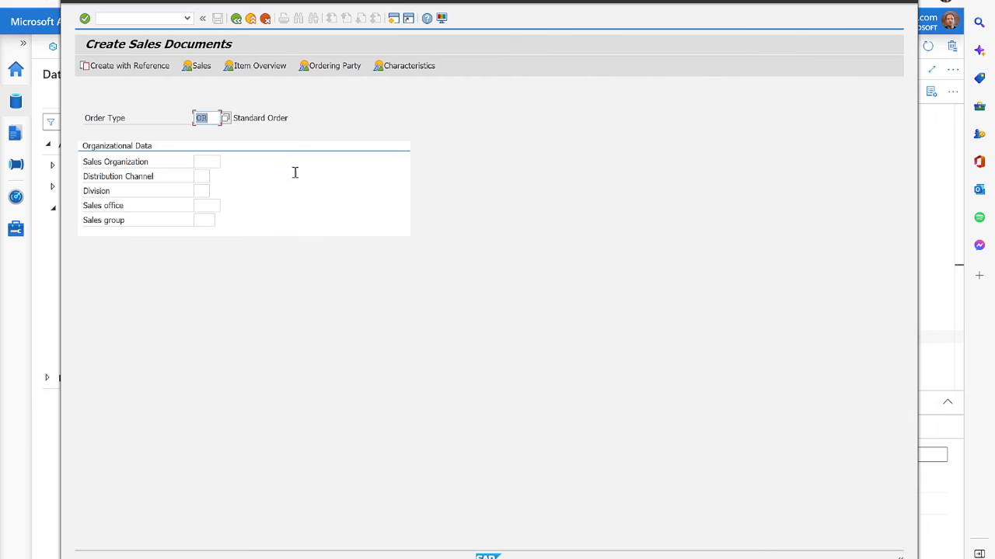
pyautogui.click(129, 66)
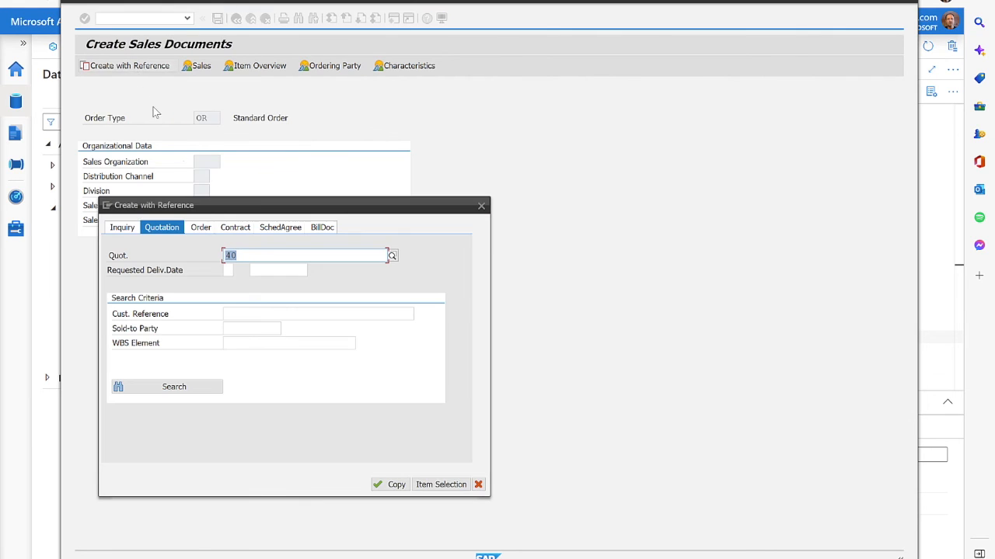
pyautogui.click(200, 227)
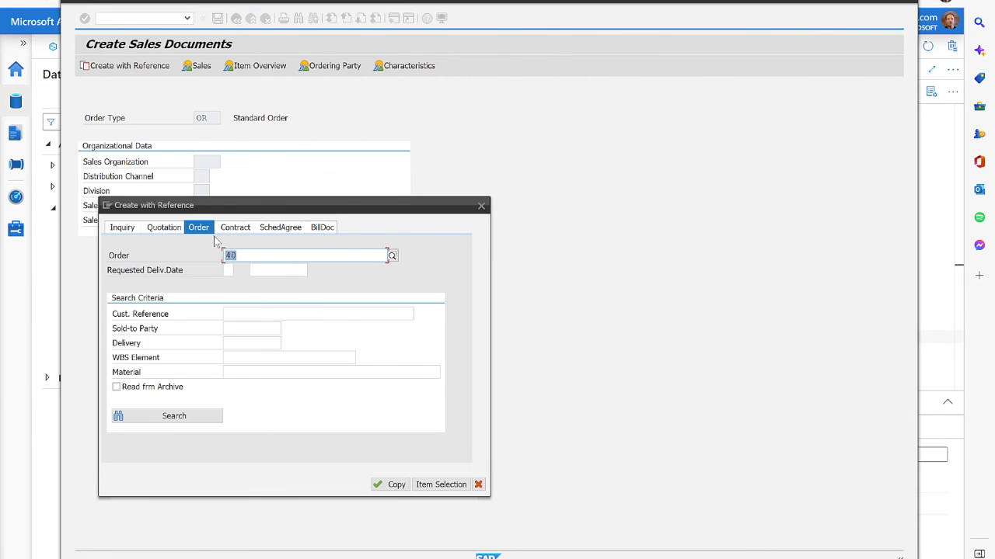
pyautogui.click(424, 484)
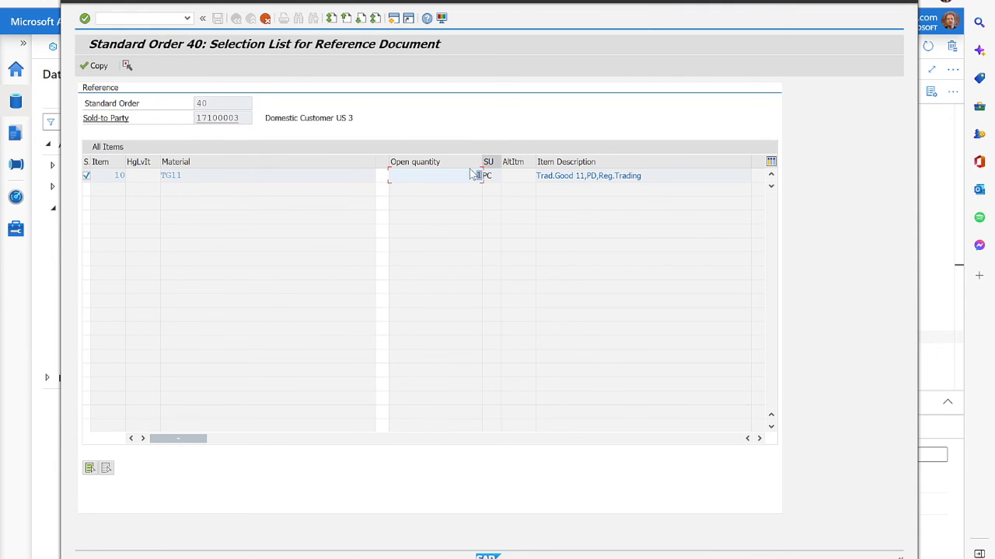
# - Copy item 10 (TG11) into the new order with an open quantity of 13 and accept the delivery proposal
pyautogui.write('13')
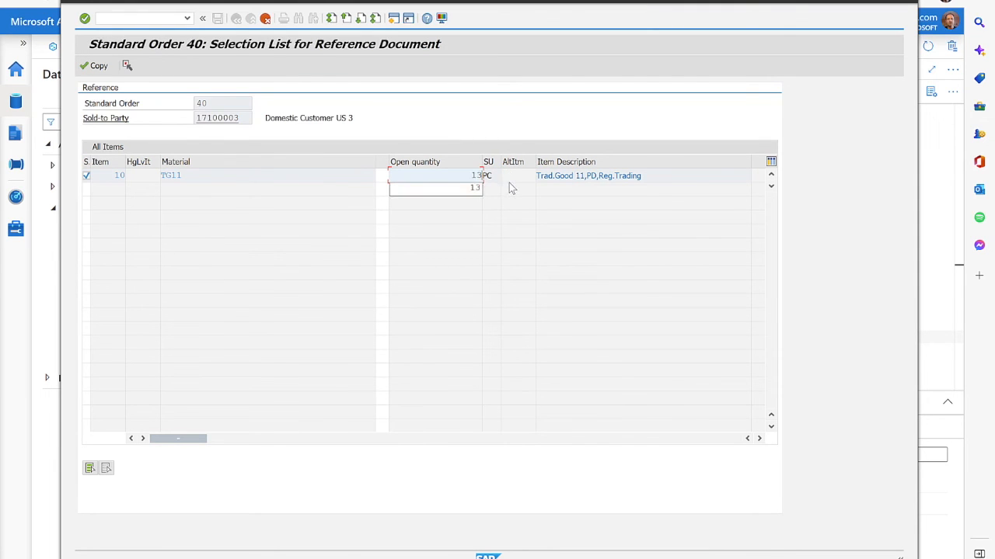
pyautogui.press('Return')
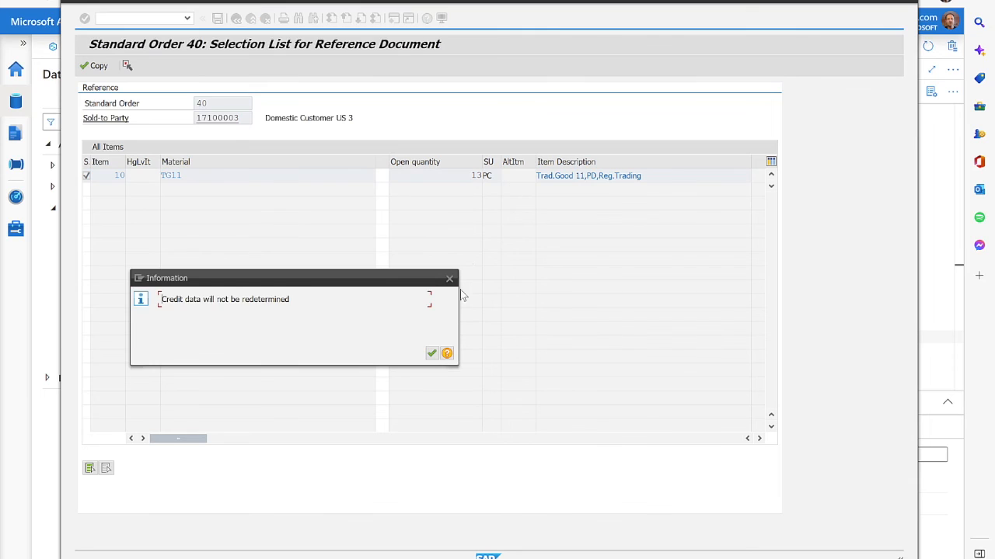
pyautogui.click(431, 354)
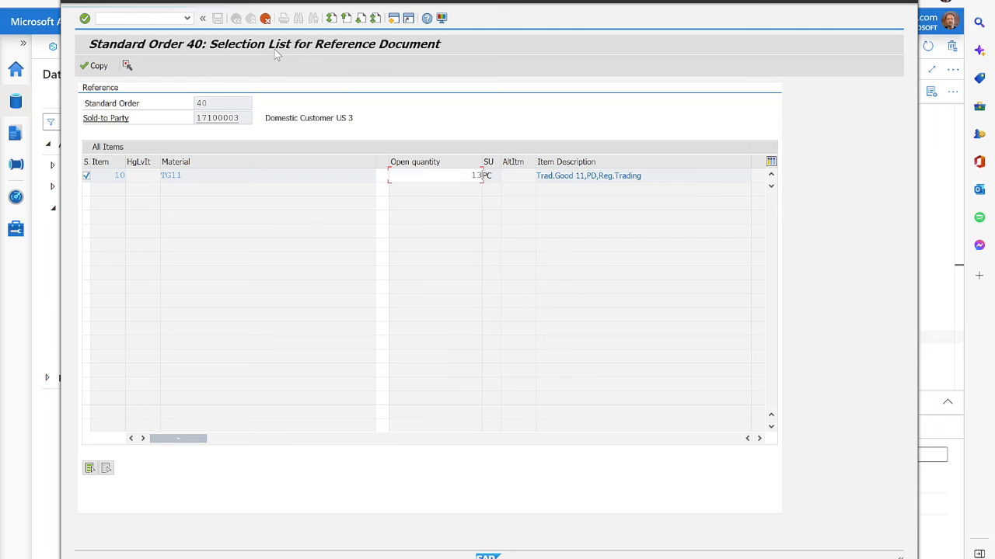
pyautogui.click(92, 66)
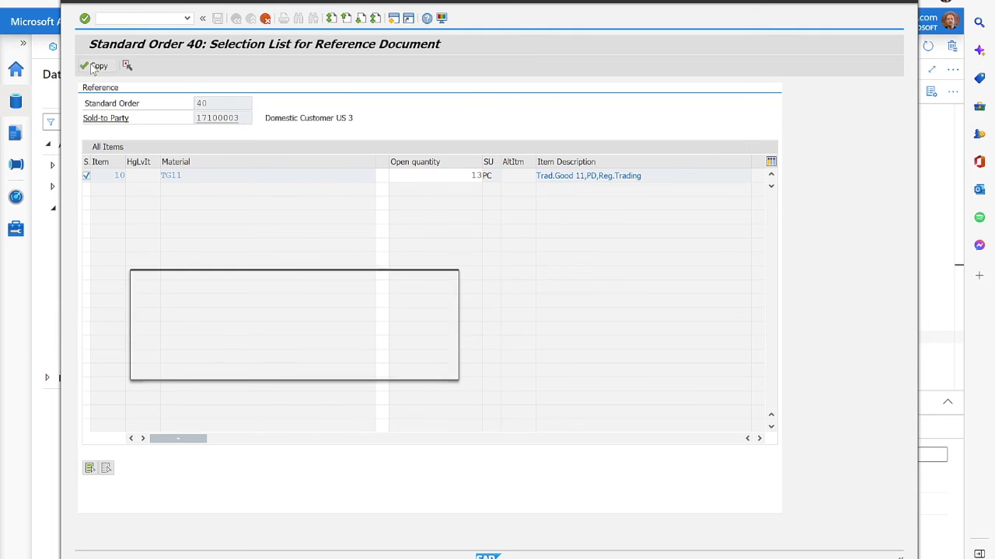
pyautogui.press('Return')
pyautogui.press('Return')
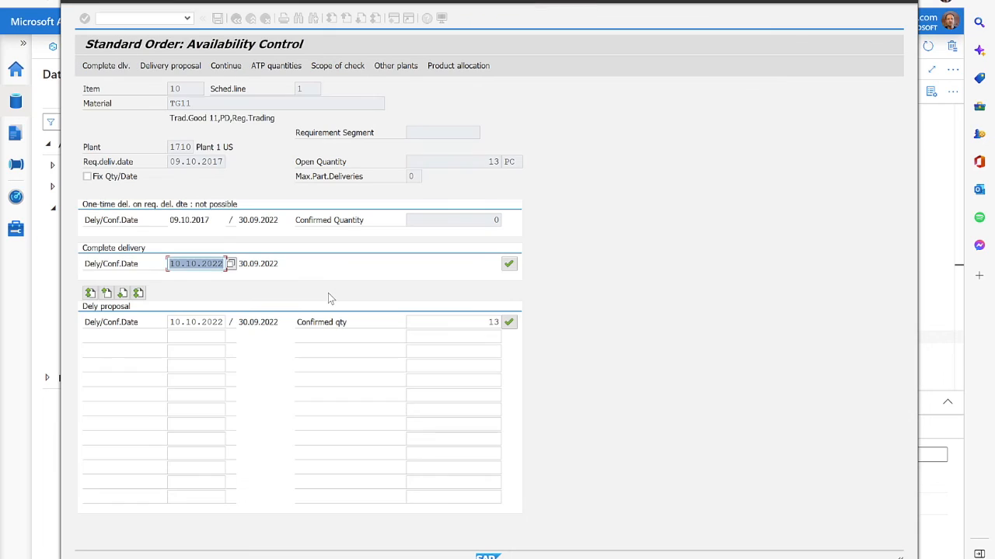
pyautogui.click(183, 68)
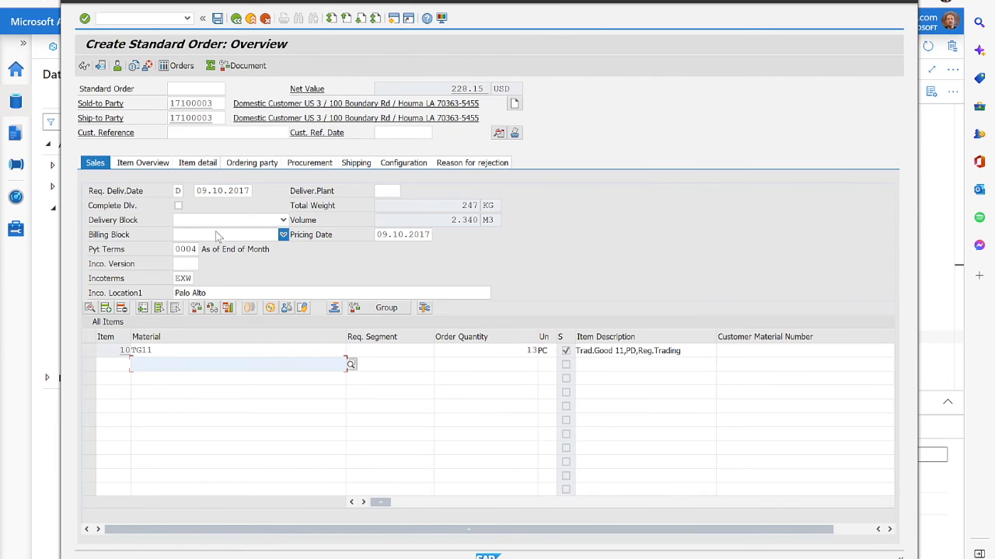
# - Enter 123 as the customer reference and save the new standard order
pyautogui.click(185, 132)
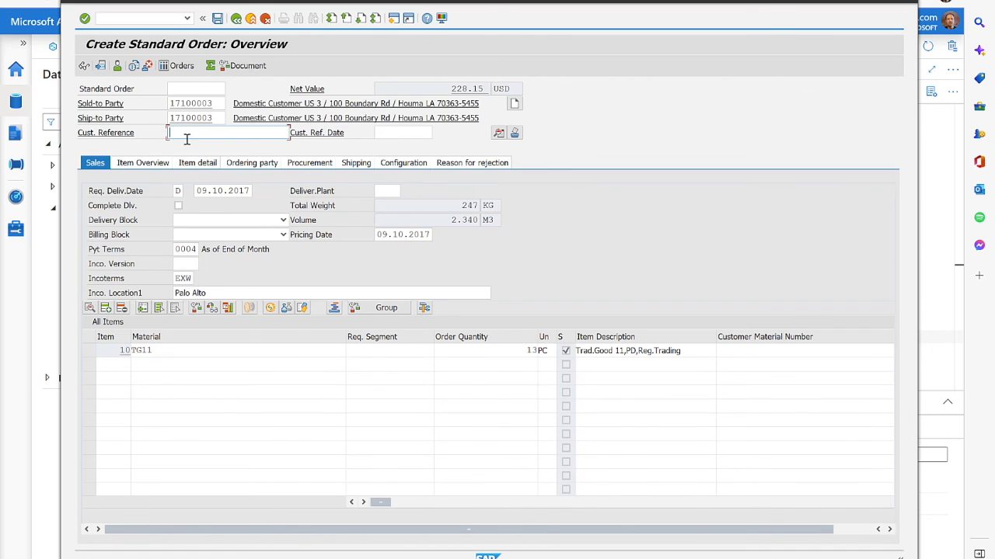
pyautogui.write('123')
pyautogui.click(218, 19)
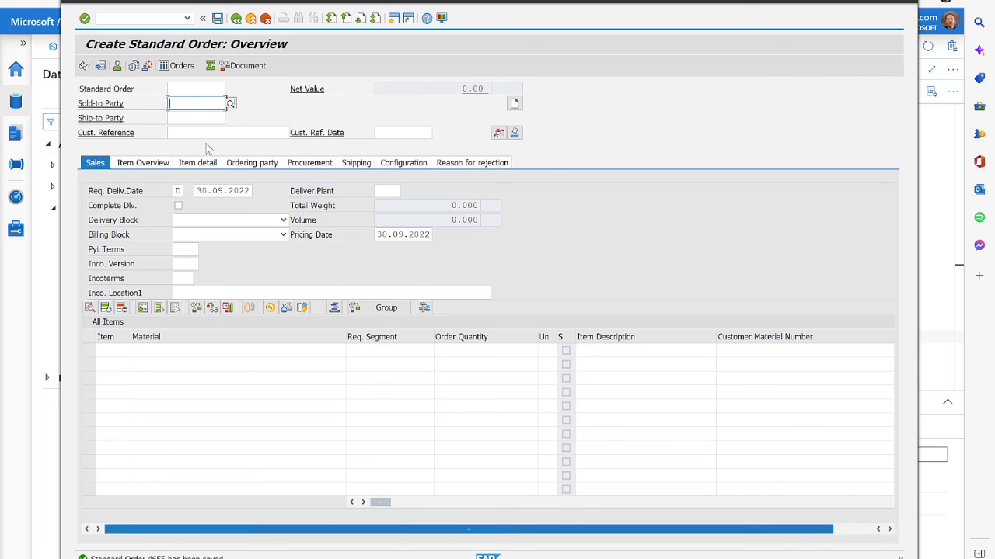
# - Start the change sales order transaction /nva02 and open the order numbered one below the prefilled order
pyautogui.click(187, 17)
pyautogui.click(132, 39)
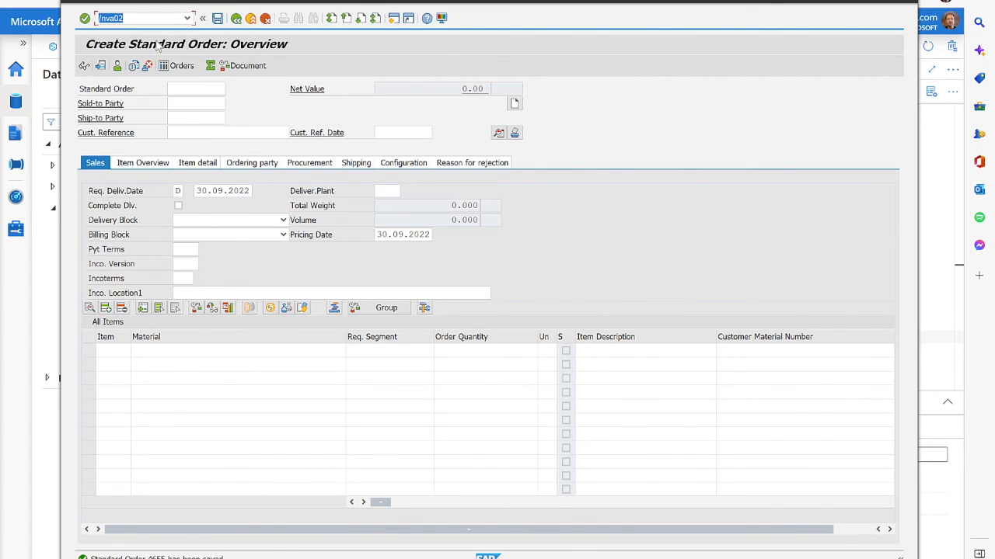
pyautogui.click(83, 18)
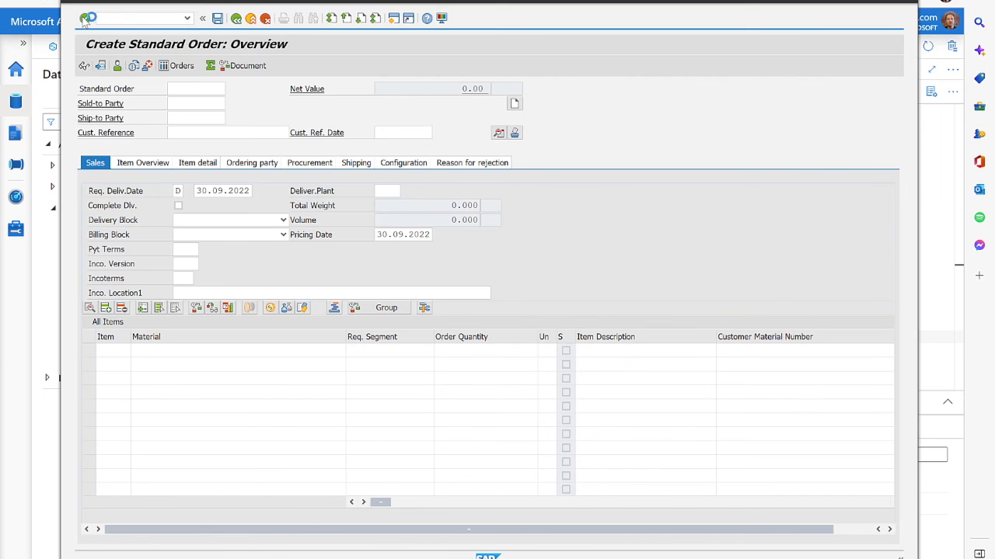
pyautogui.write('4654')
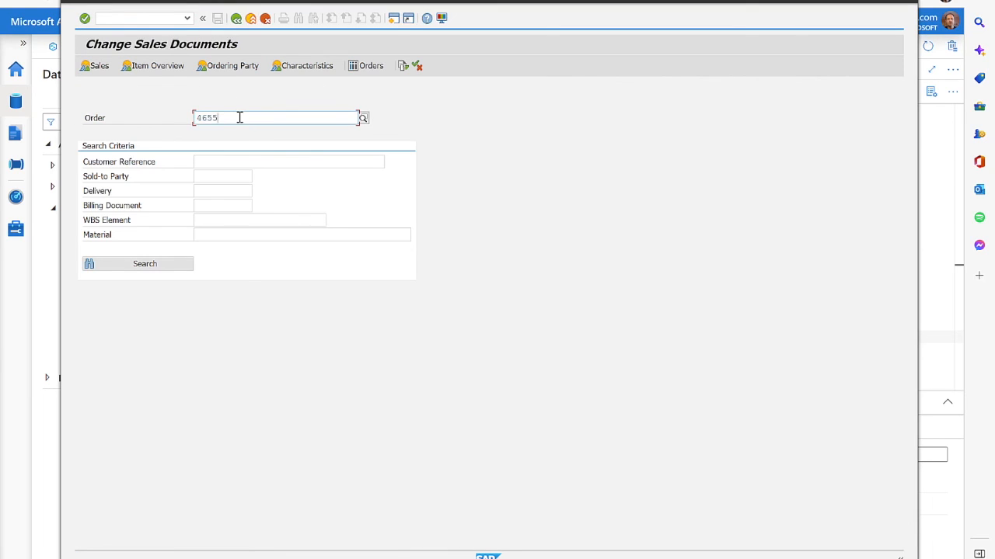
pyautogui.click(173, 265)
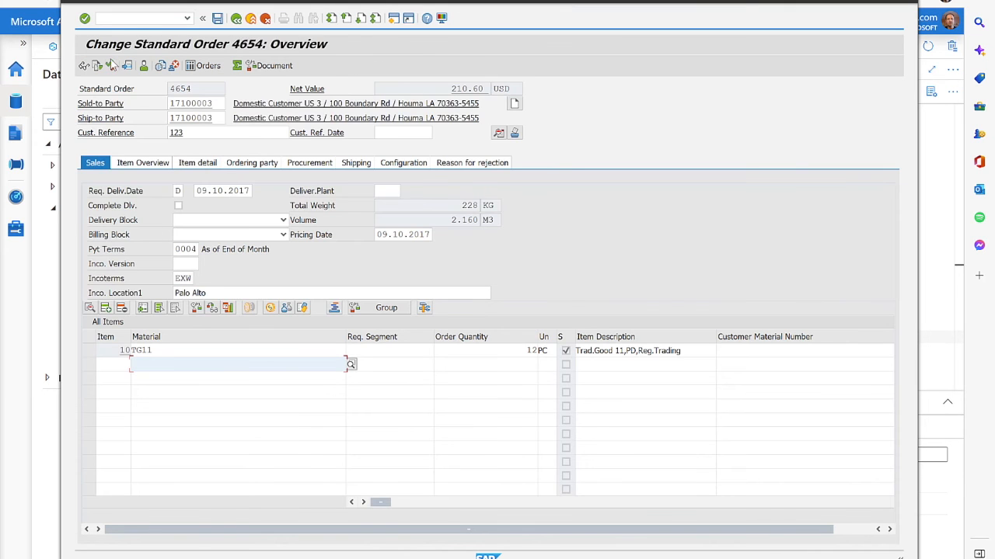
# - Set the order quantity of item 10 (TG11) to 24, accept the delivery proposal and save the changed order
pyautogui.doubleClick(534, 350)
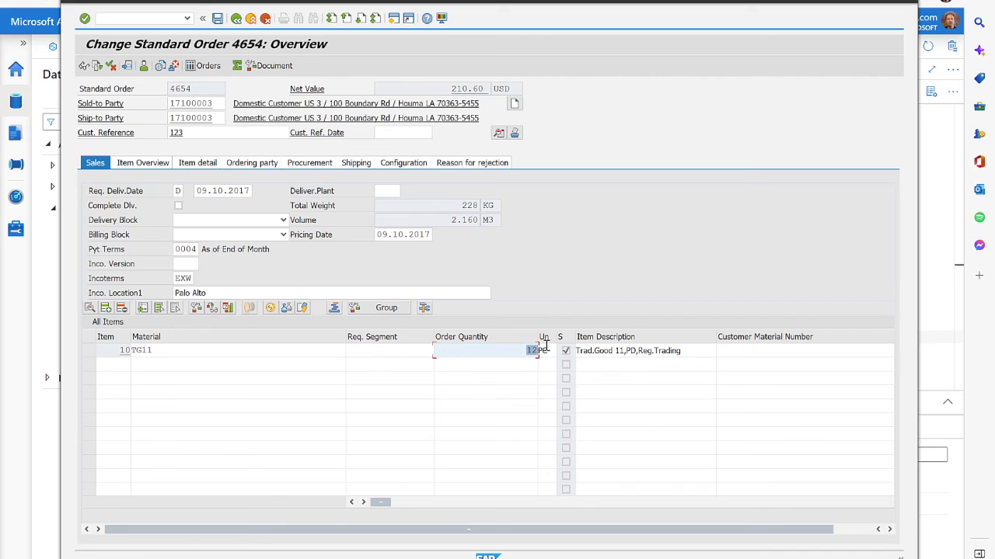
pyautogui.write('2')
pyautogui.press('Return')
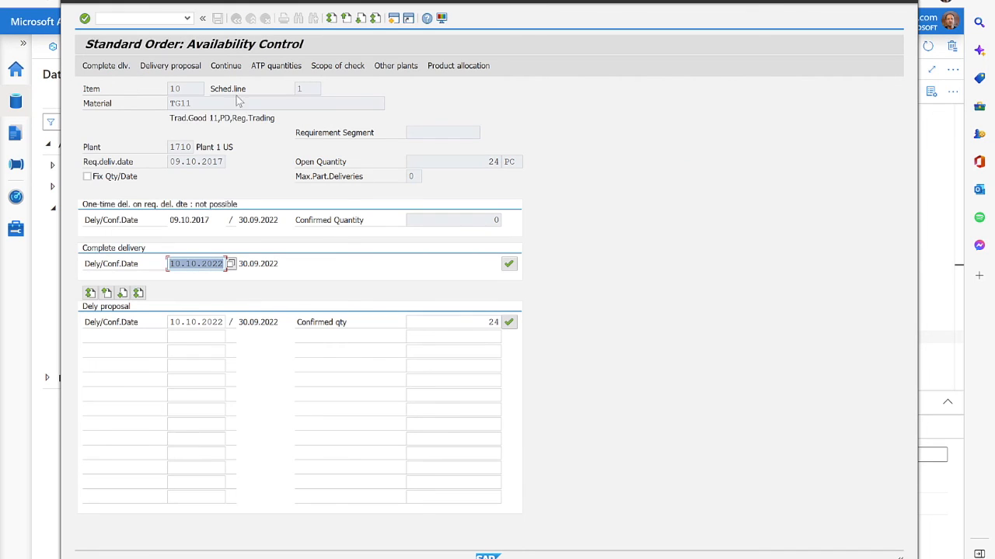
pyautogui.click(185, 66)
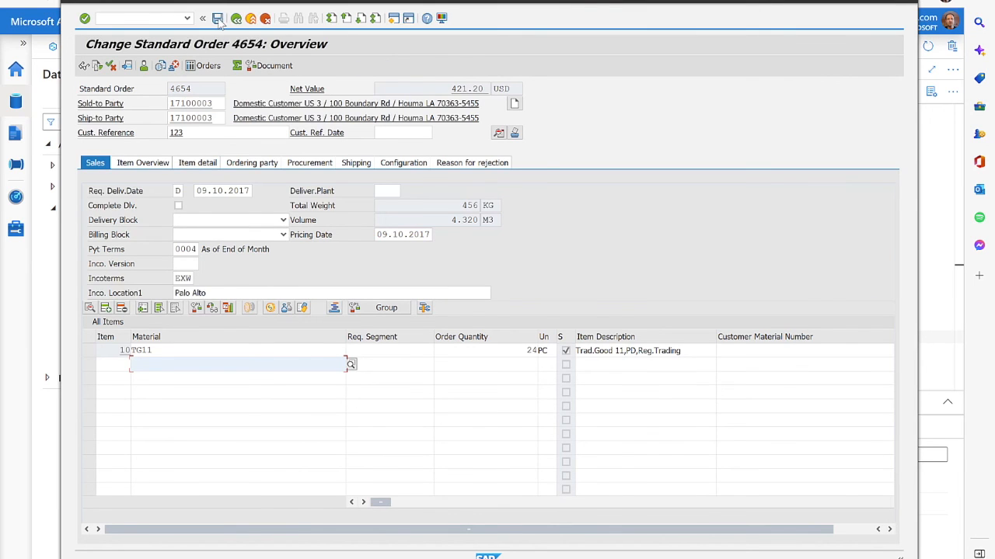
pyautogui.click(217, 18)
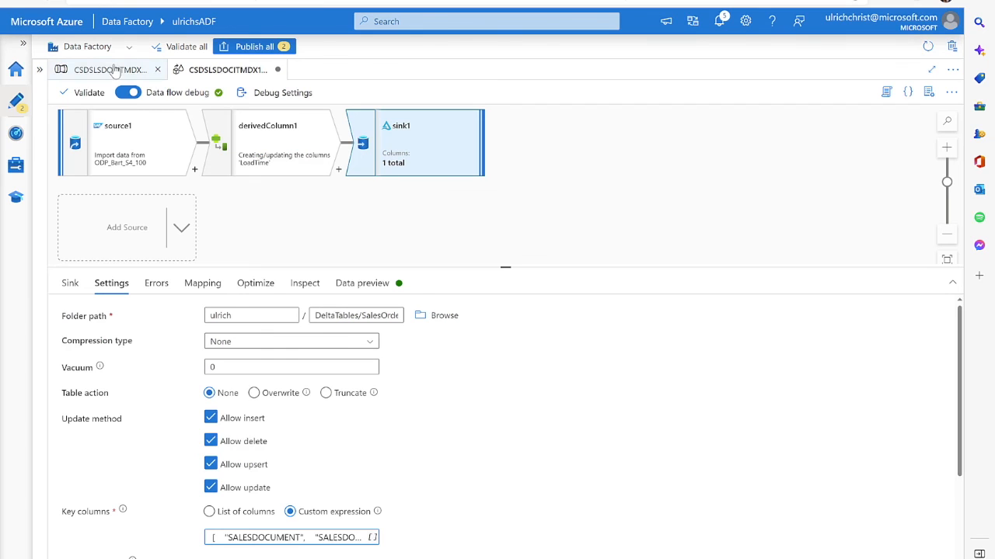
# - Switch to the pipeline in Azure Data Factory and trigger an on-demand run with the last published configuration
pyautogui.click(113, 70)
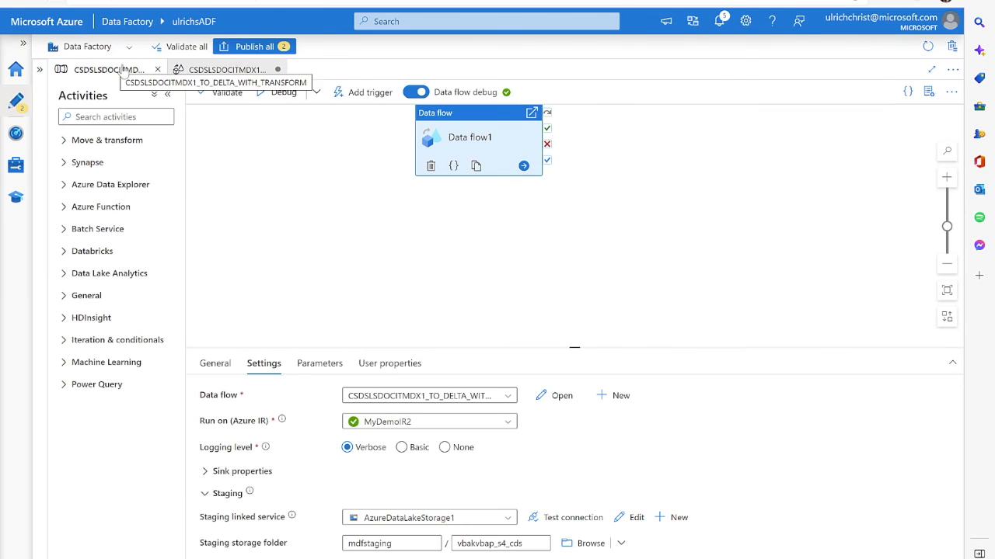
pyautogui.click(342, 92)
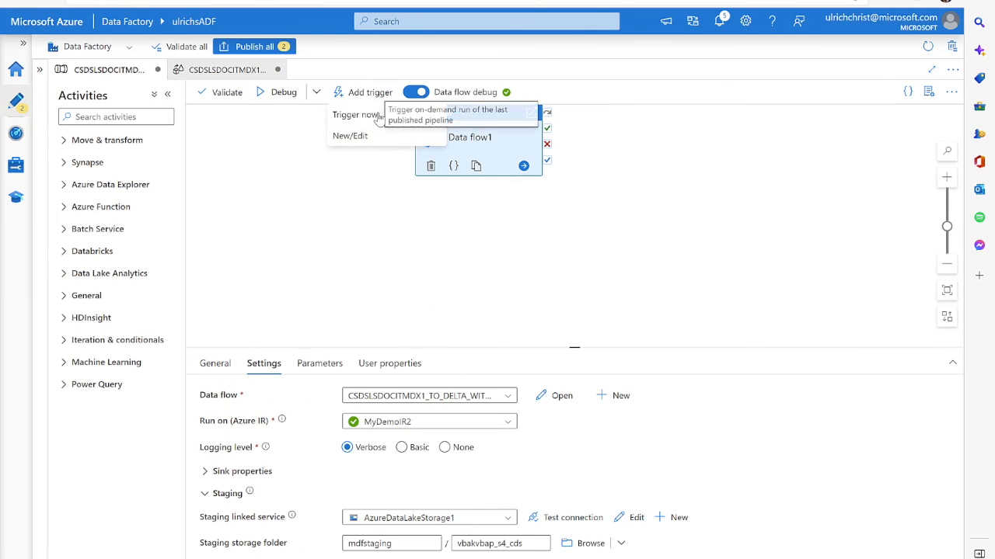
pyautogui.click(367, 117)
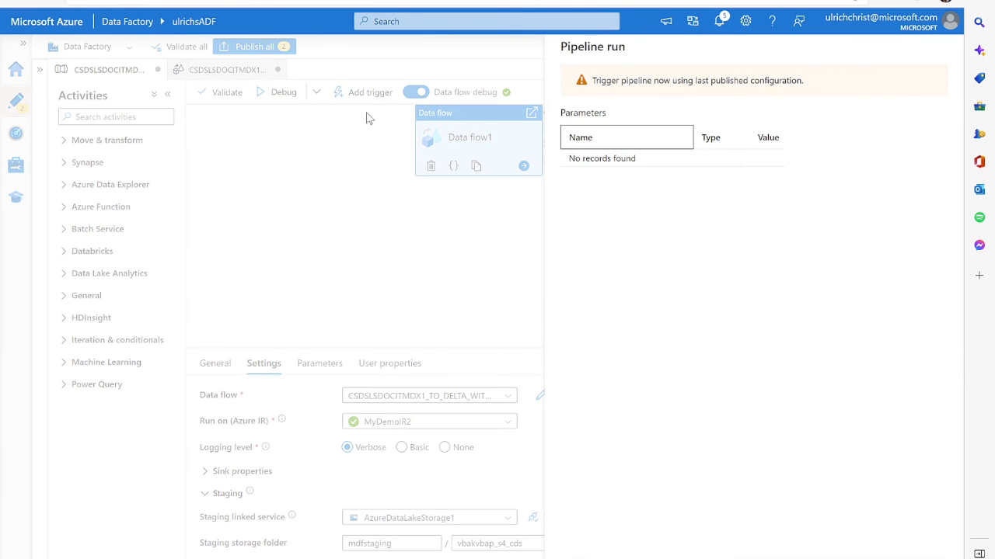
pyautogui.press('Escape')
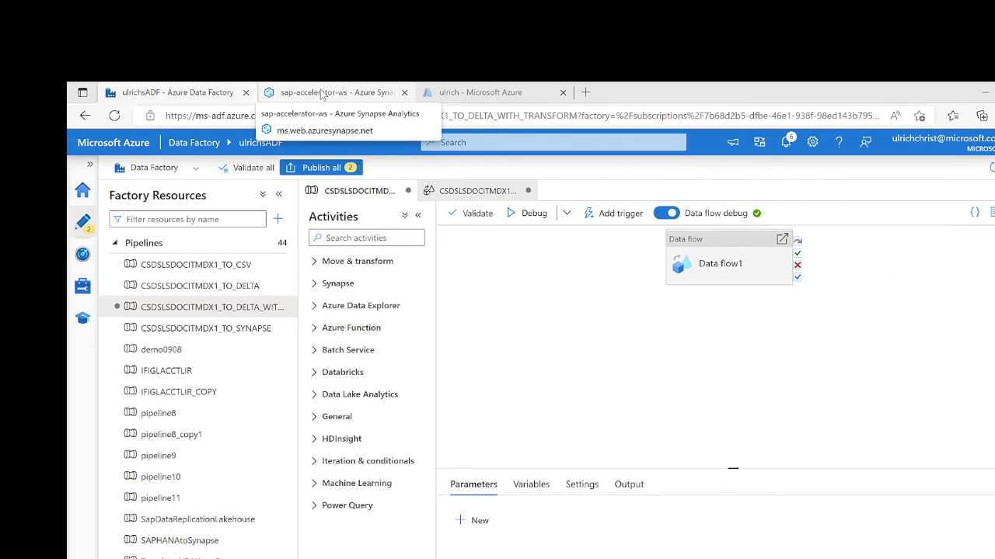
# - Switch to Synapse and run only the query that checks the SalesOrdersHist sink after the SAP changes
pyautogui.click(321, 94)
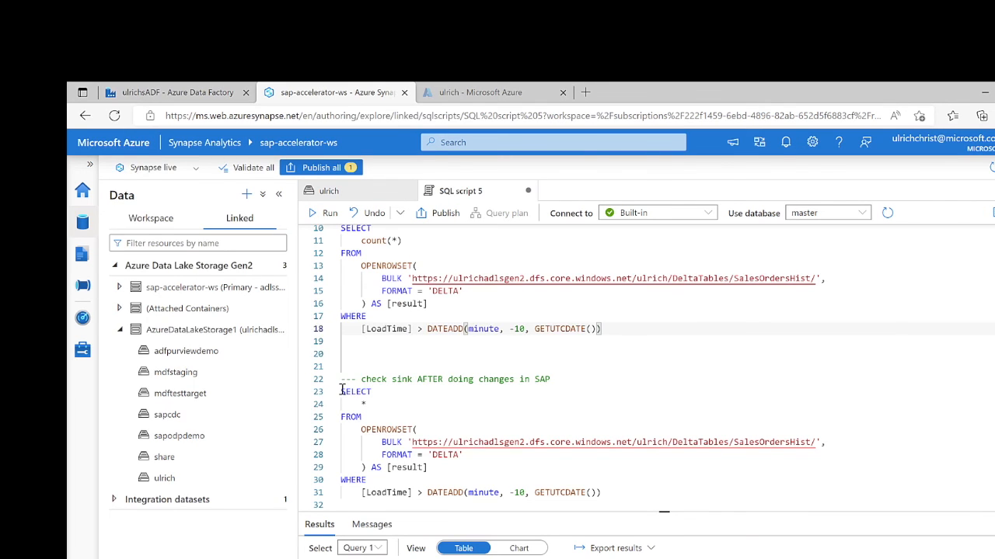
pyautogui.moveTo(340, 390); pyautogui.dragTo(602, 493)
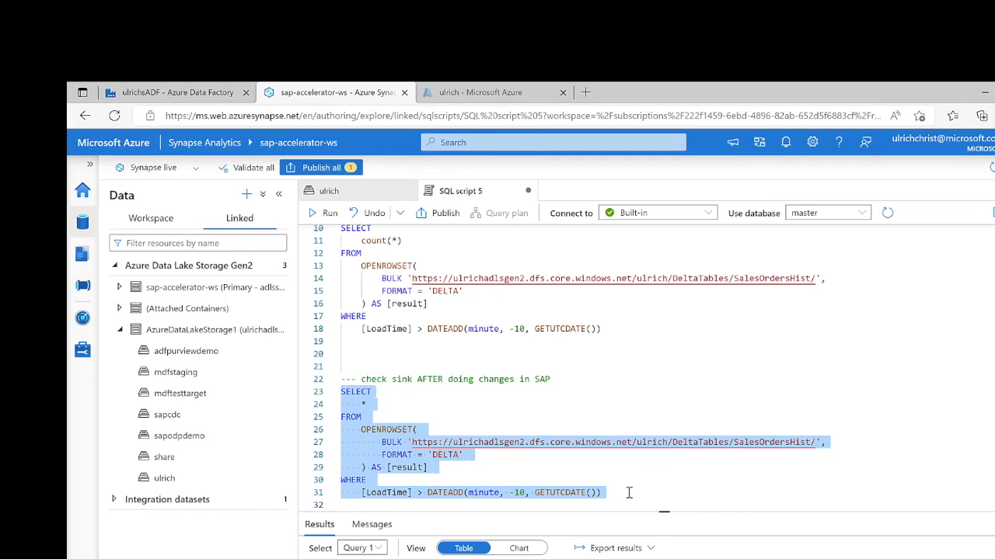
pyautogui.click(327, 214)
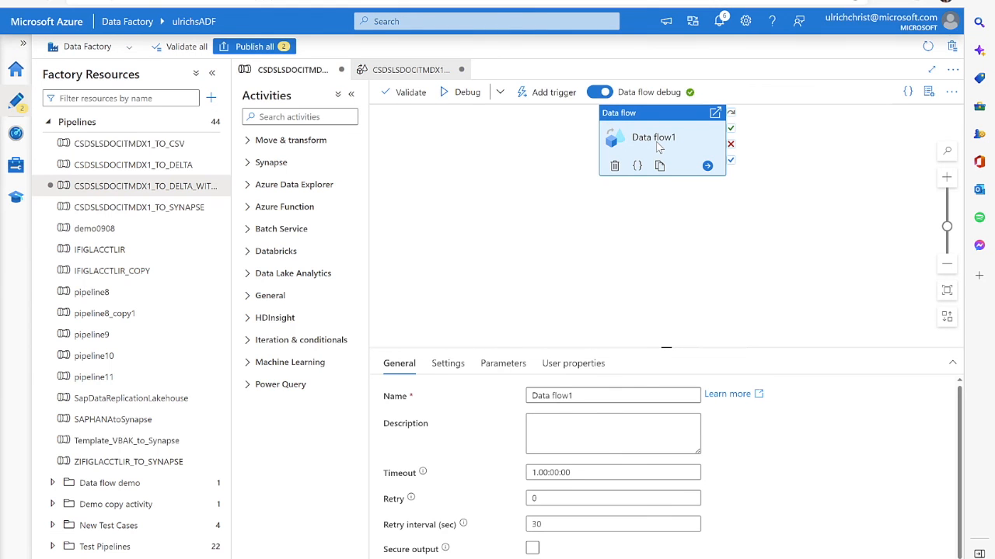
# - Return to Data Factory, open the data flow used by Data flow1 and review the source1 settings and the connected transformations
pyautogui.doubleClick(658, 148)
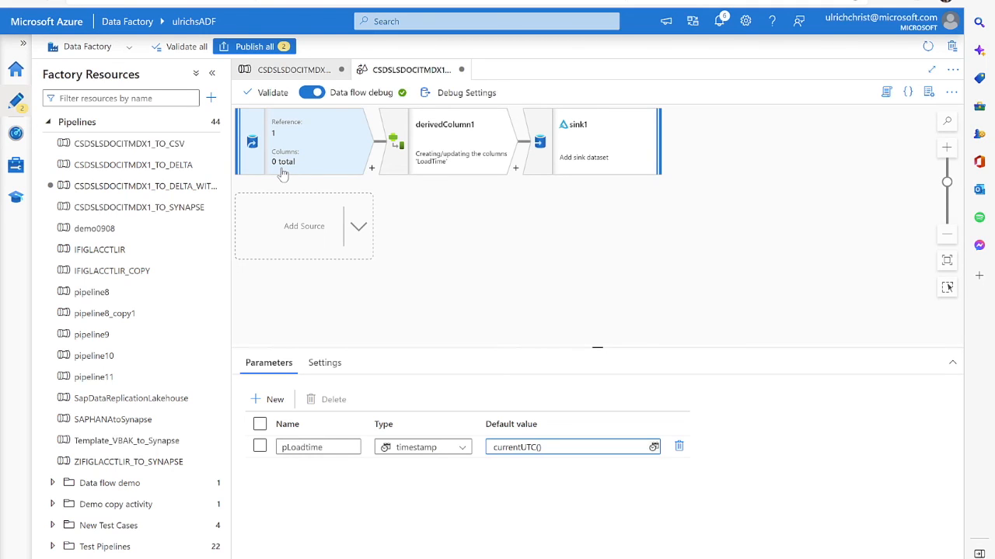
pyautogui.click(300, 138)
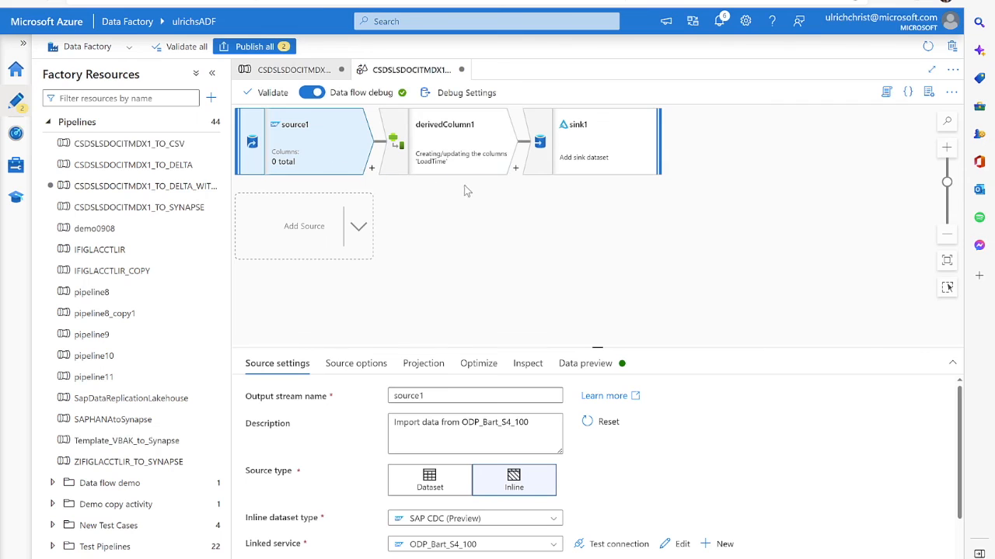
pyautogui.scroll(-1, 482, 128)
pyautogui.scroll(2, 449, 177)
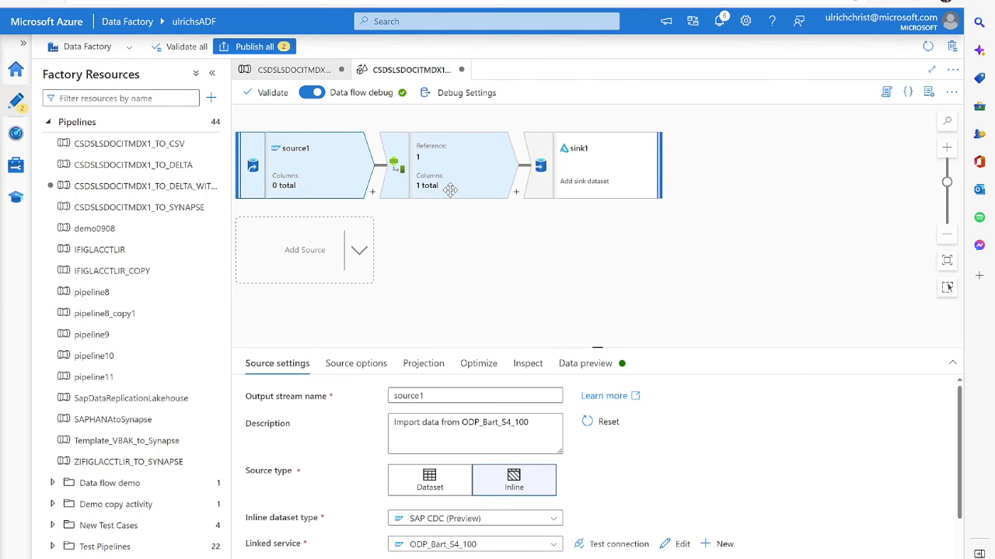
pyautogui.scroll(-1, 498, 167)
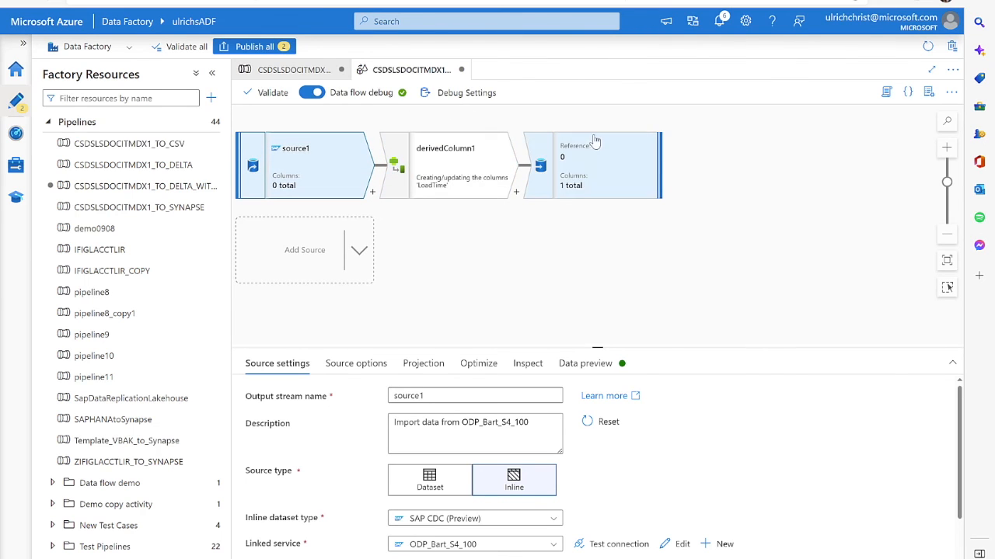